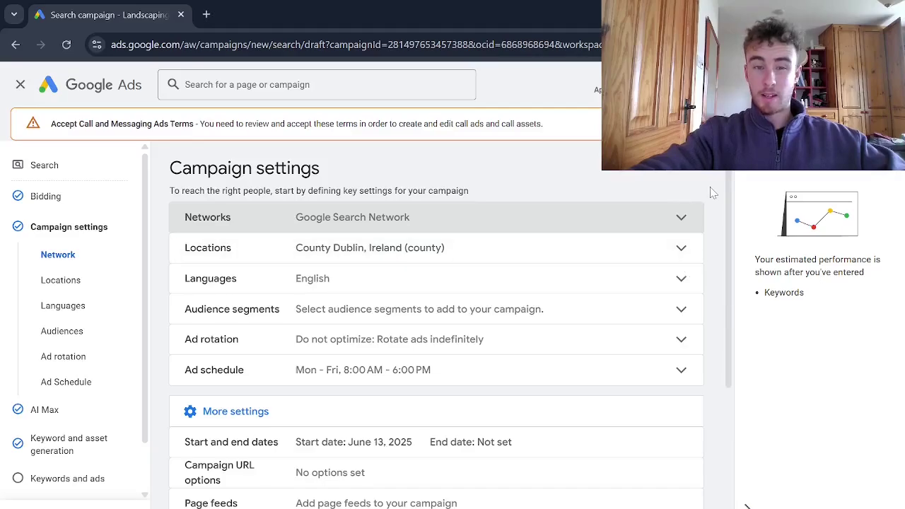
Examine the Networks options and the targeted locations in the campaign settings
double_click(428, 226)
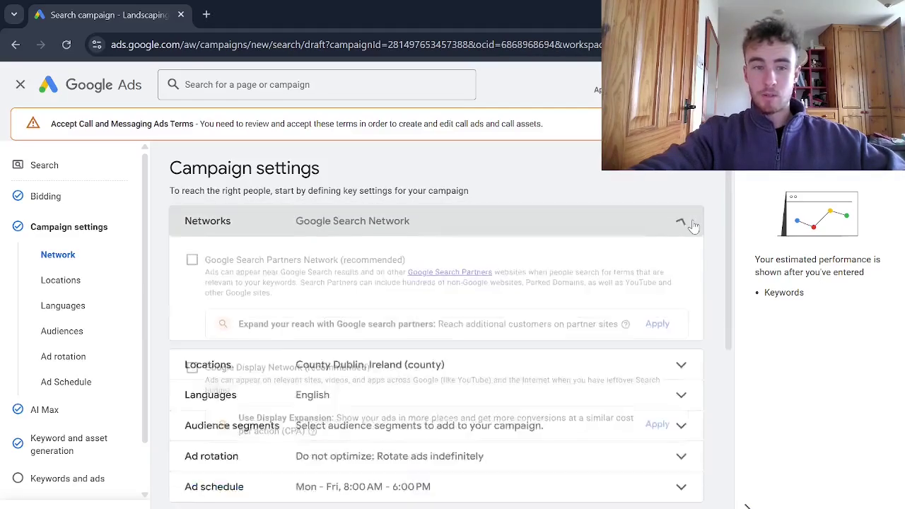
left_click(438, 218)
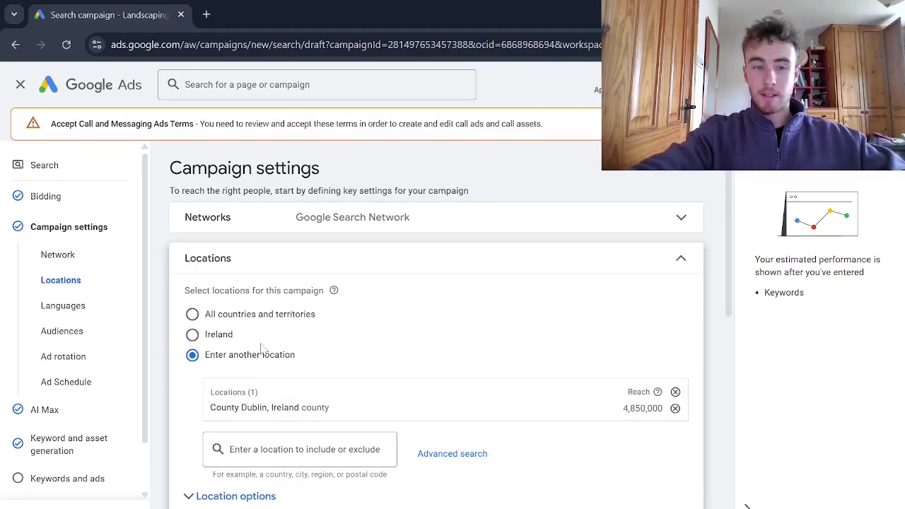
scroll(263, 349, "down", 1)
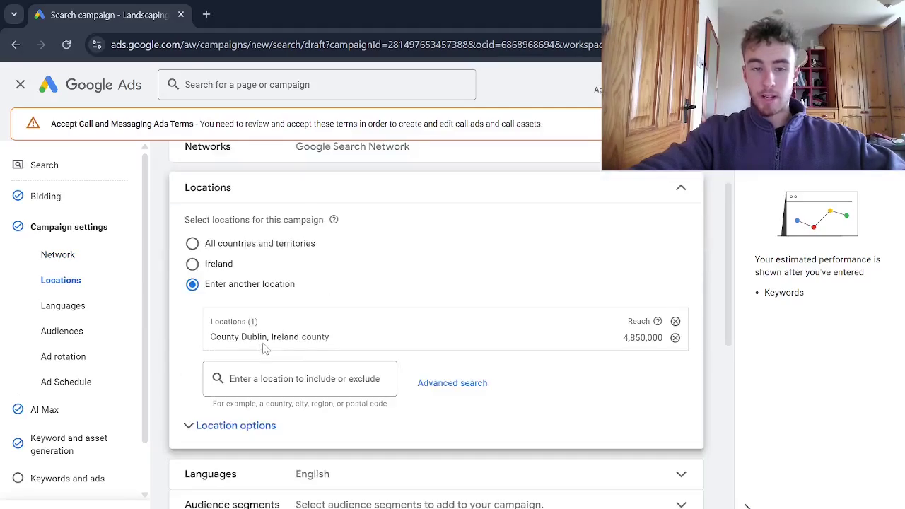
scroll(424, 319, "up", 1)
scroll(509, 336, "down", 1)
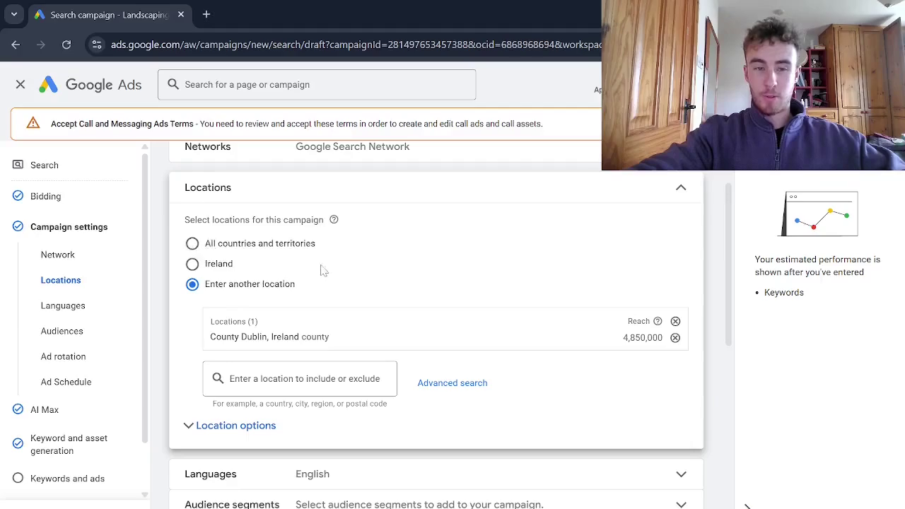
Expand the location options and examine the choices between presence or interest and presence only
left_click(220, 423)
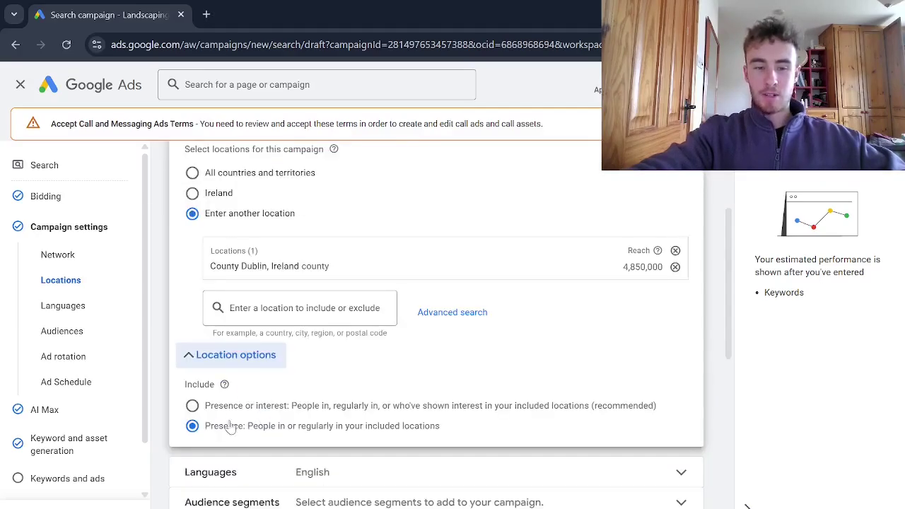
left_click(204, 361)
left_click(205, 361)
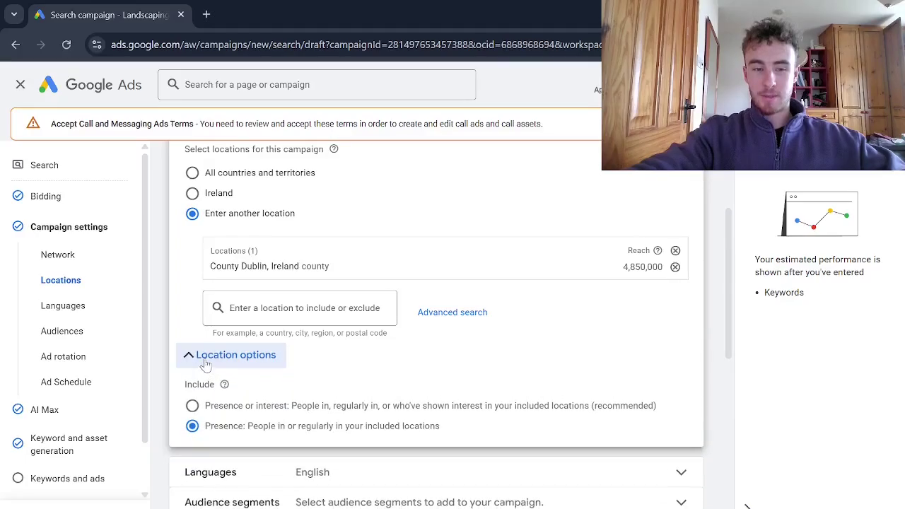
left_click(205, 361)
left_click(204, 361)
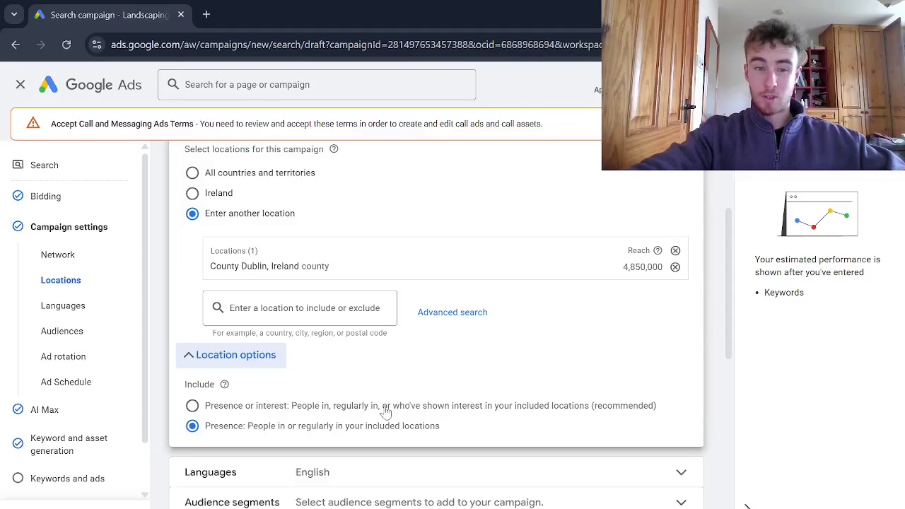
Add a 20 mi radius around Dublin as a target location through the advanced location search and save it
left_click(442, 315)
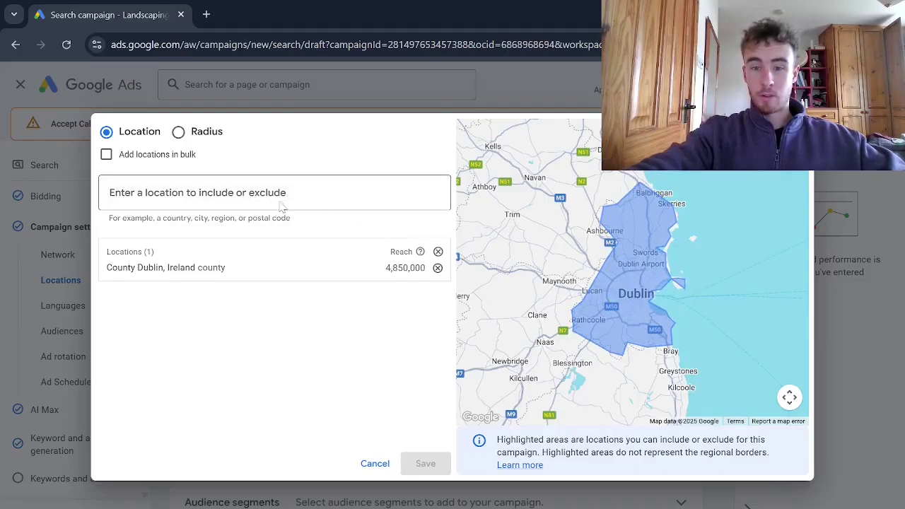
left_click_drag(632, 407, 625, 316)
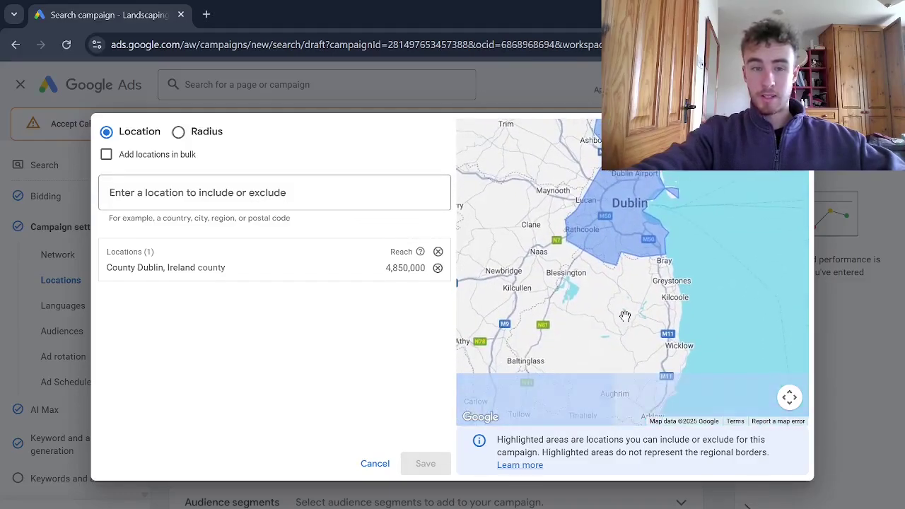
left_click(179, 136)
left_click(263, 191)
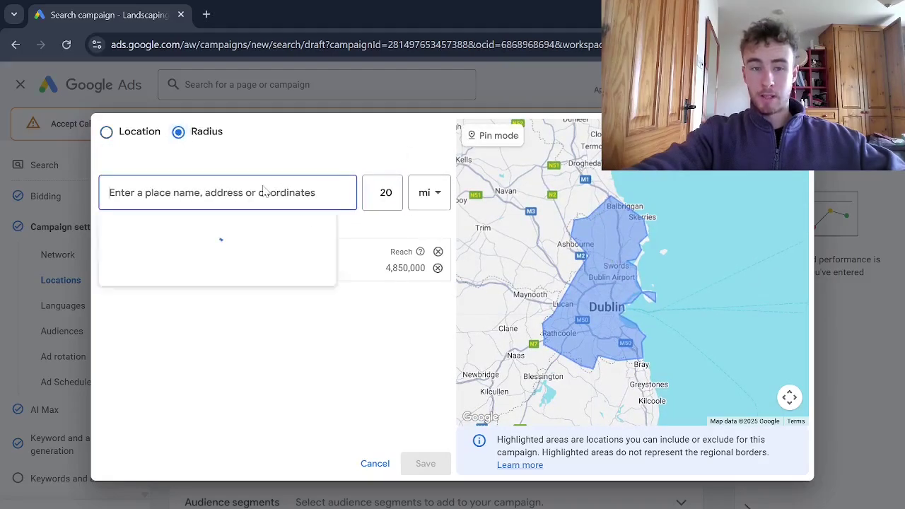
type("dublin")
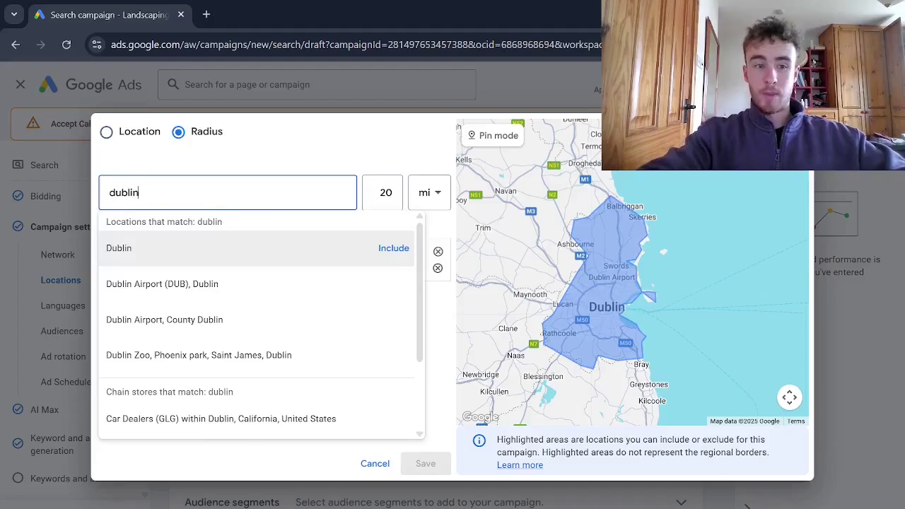
left_click(394, 248)
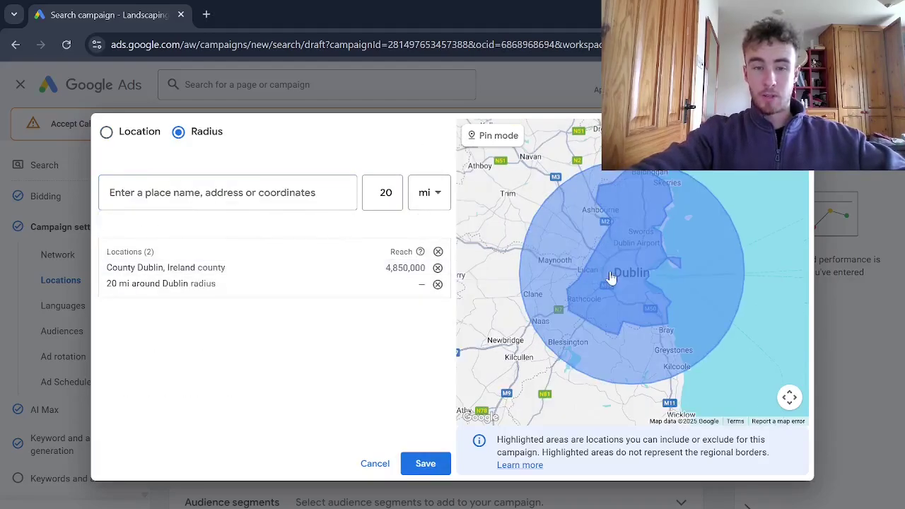
left_click_drag(611, 277, 506, 259)
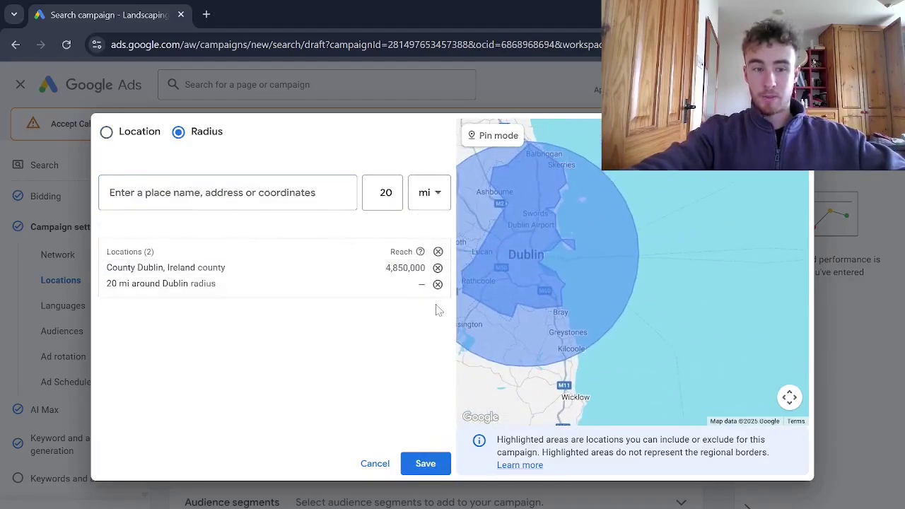
left_click_drag(637, 309, 703, 312)
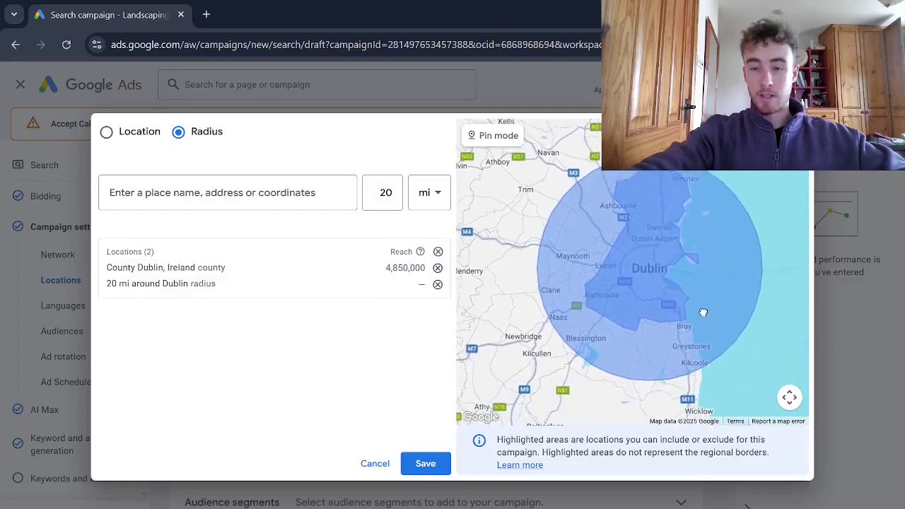
left_click(427, 464)
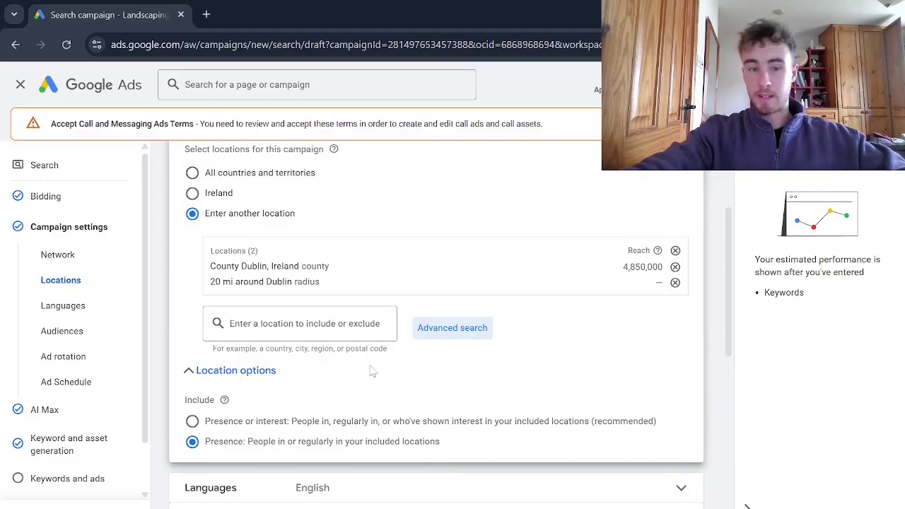
Try including County Kildare as a target location from the advanced search map, and discard the change
left_click(297, 323)
scroll(632, 273, "up", 1)
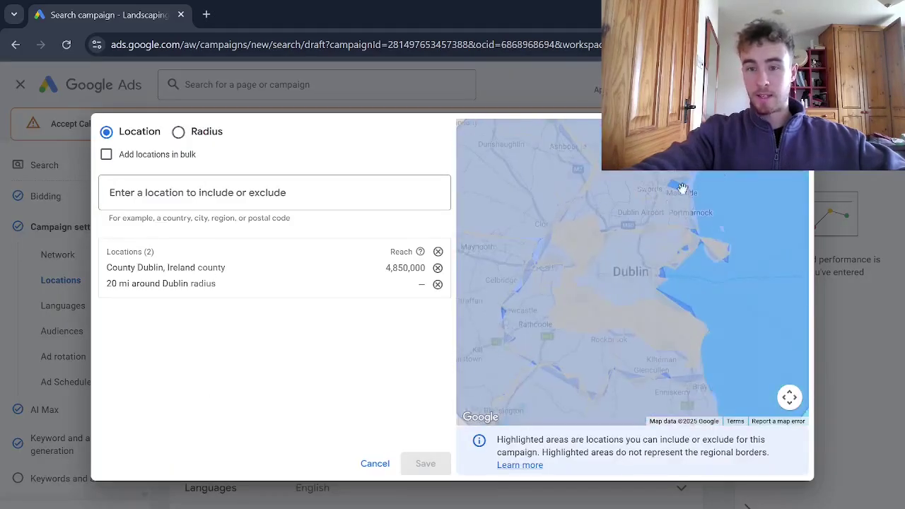
left_click_drag(628, 294, 817, 201)
left_click_drag(612, 253, 752, 217)
left_click(631, 285)
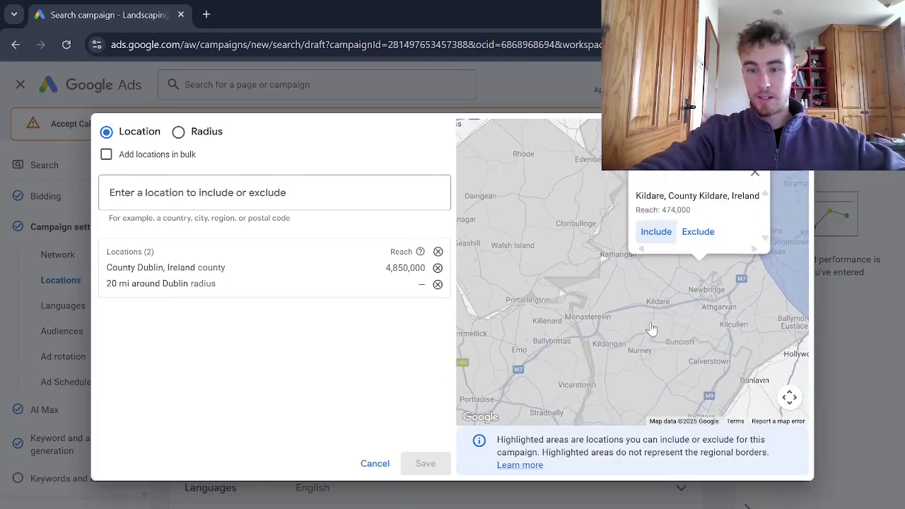
left_click(655, 233)
left_click_drag(667, 241, 683, 398)
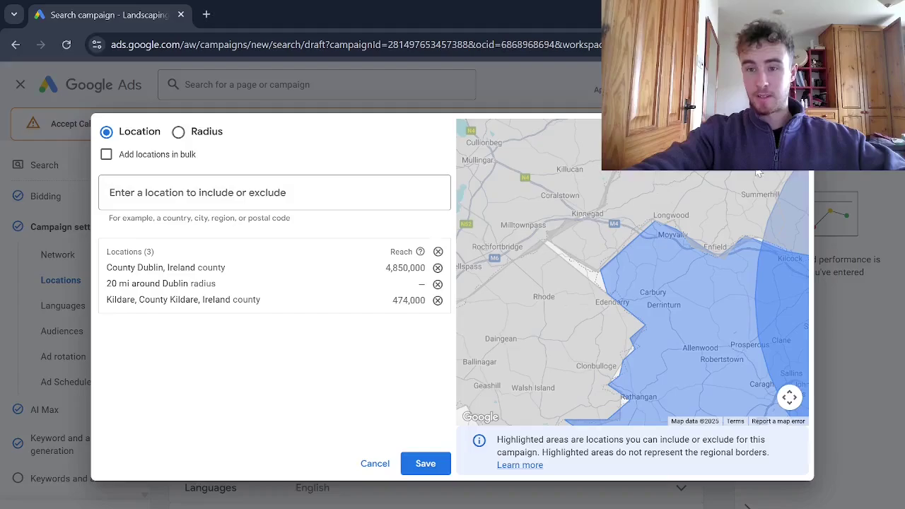
left_click_drag(748, 228, 693, 365)
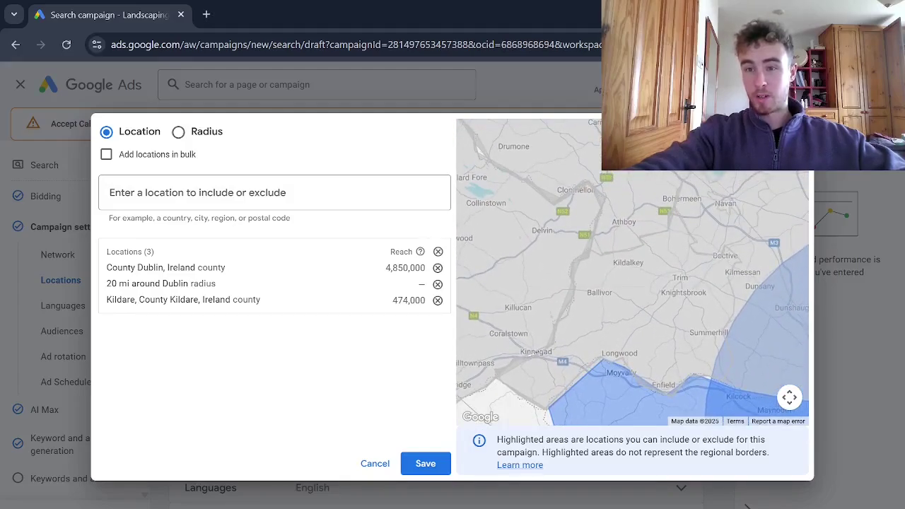
key("Escape")
Examine the Languages setting and the suggested audience segments with their Targeting and Observation options
left_click(430, 250)
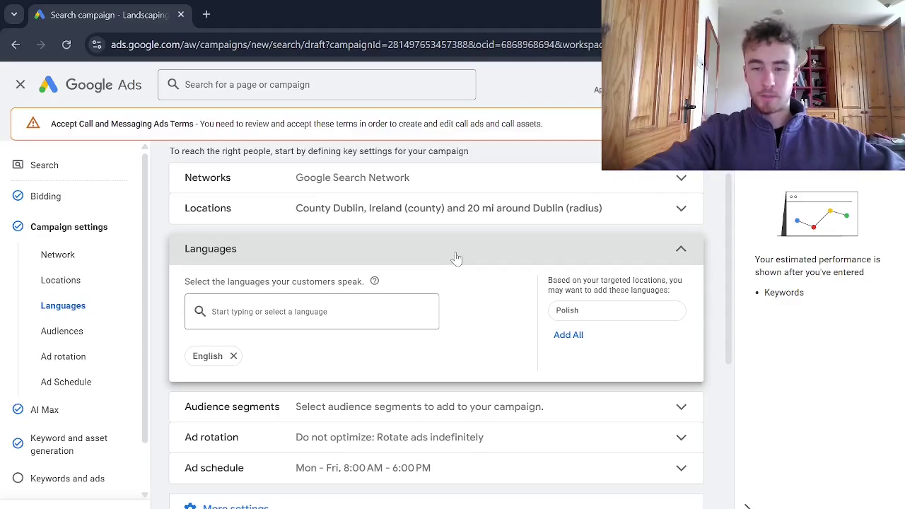
left_click(456, 259)
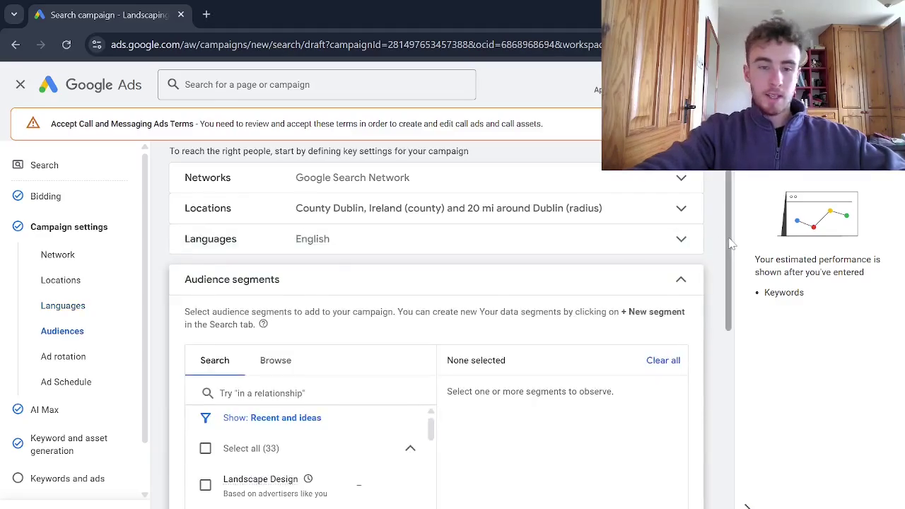
scroll(732, 244, "down", 1)
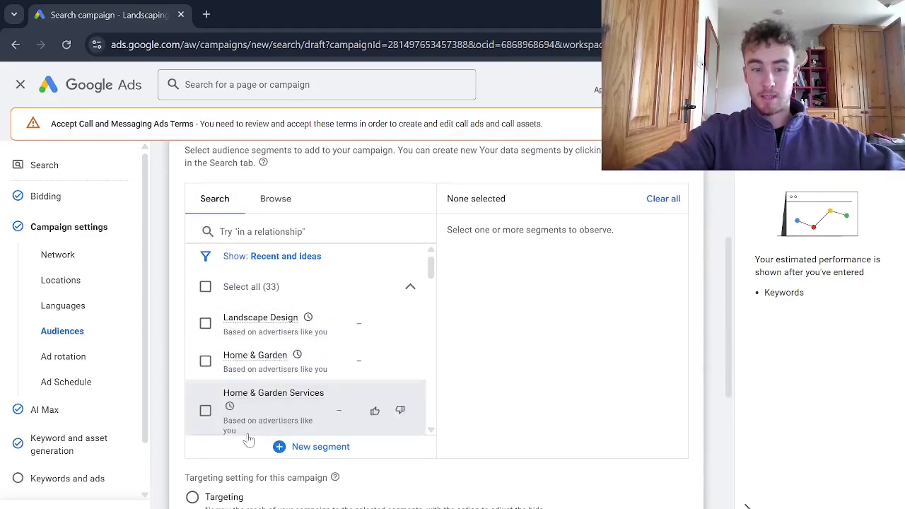
scroll(735, 290, "down", 1)
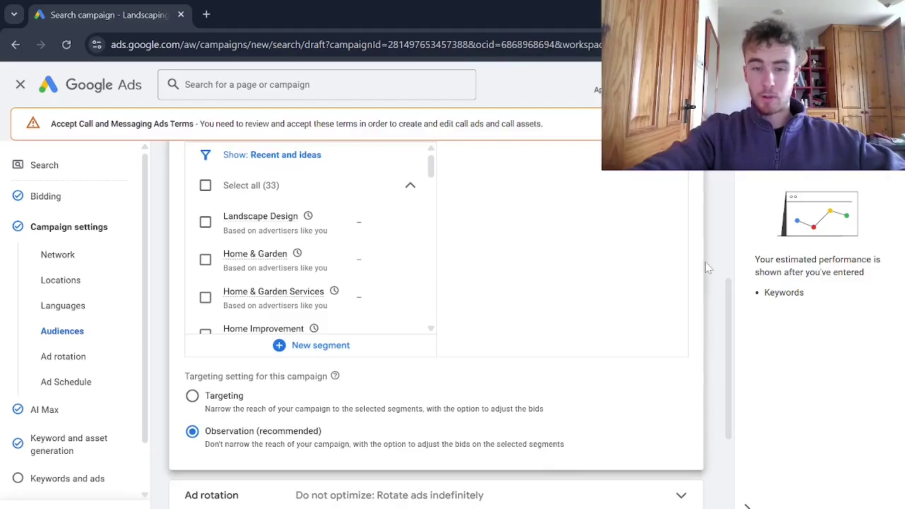
scroll(725, 297, "up", 1)
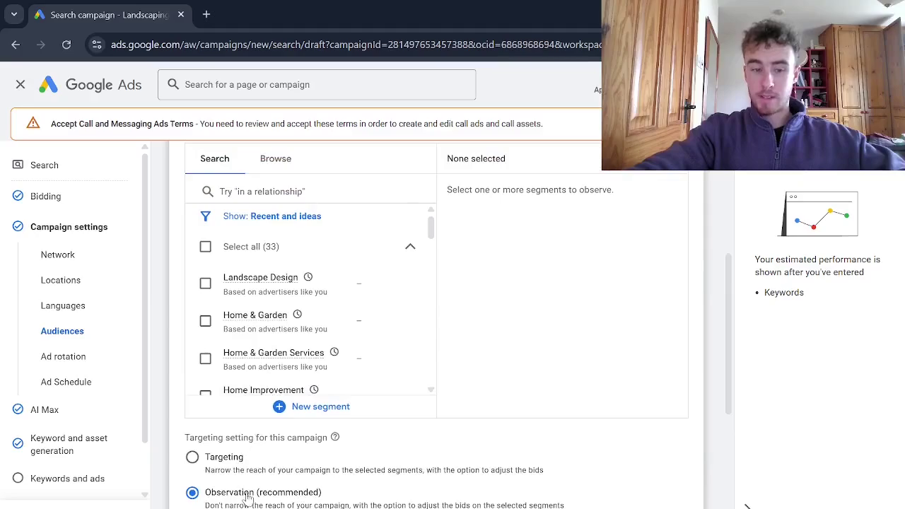
Try selecting all suggested audience segments for the campaign
left_click(205, 246)
scroll(276, 283, "down", 3)
scroll(276, 304, "up", 3)
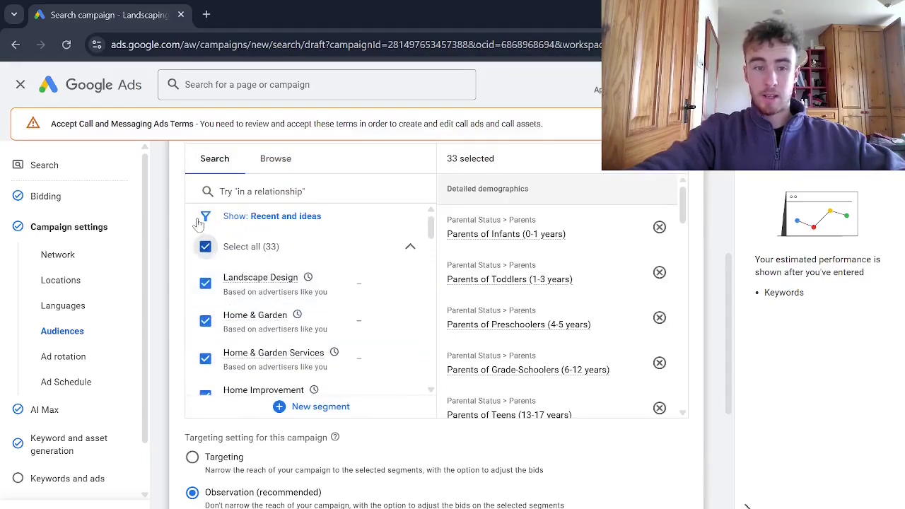
Examine the ad rotation options and the ad schedule, and collapse the ad schedule section
left_click(359, 276)
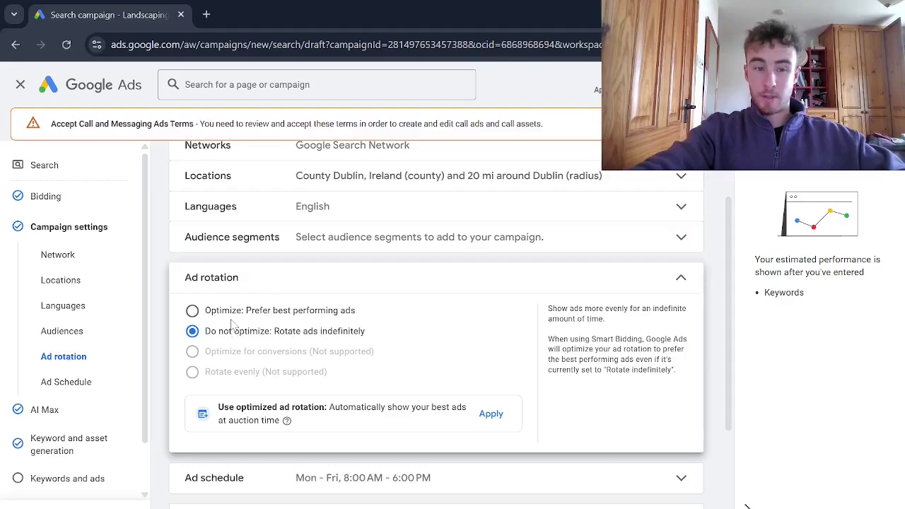
left_click(411, 477)
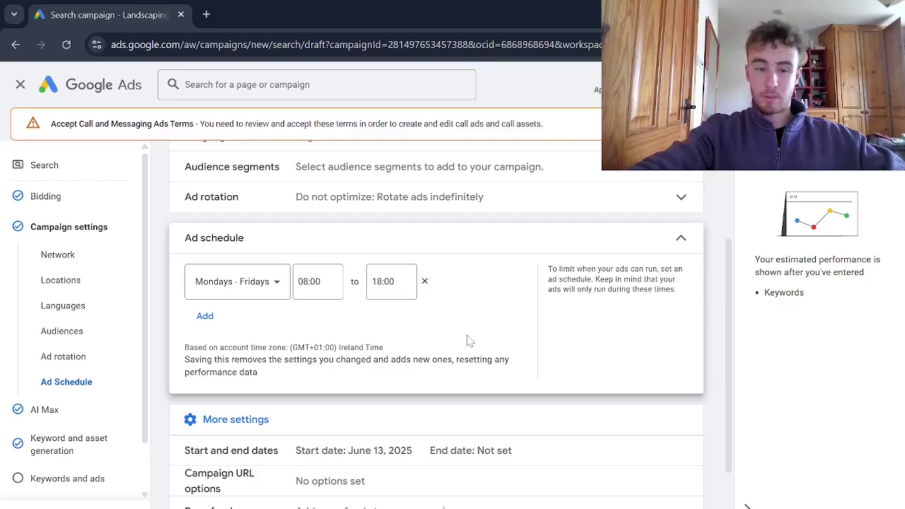
scroll(306, 349, "down", 2)
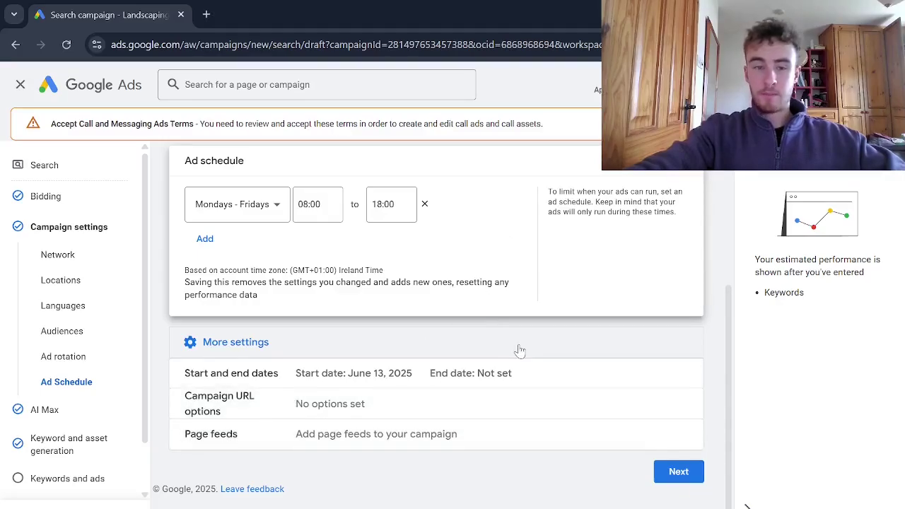
scroll(519, 350, "up", 3)
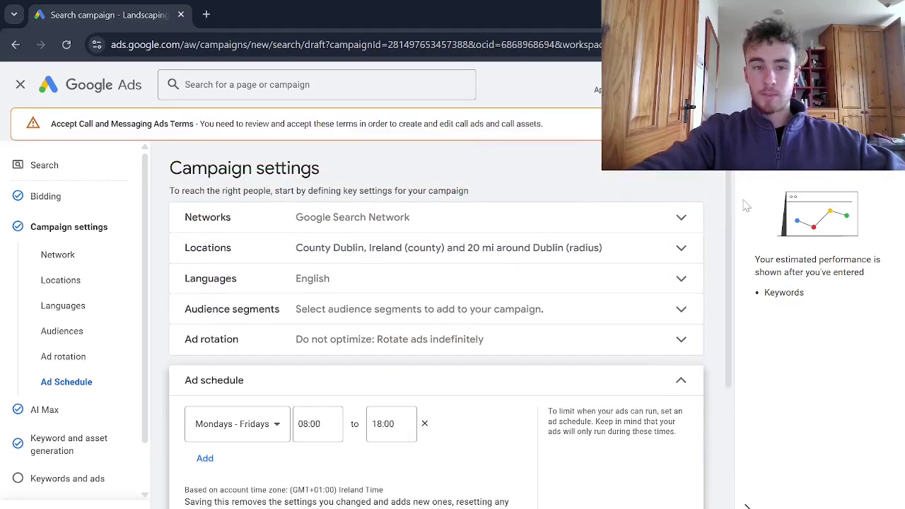
left_click(692, 381)
Review the complete list of campaign settings, including start and end dates, URL options and page feeds
scroll(694, 384, "down", 1)
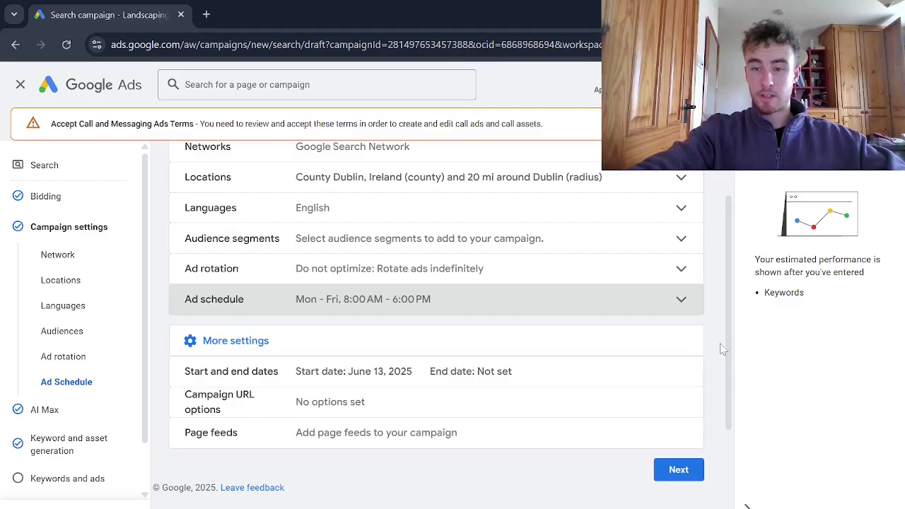
scroll(729, 347, "up", 1)
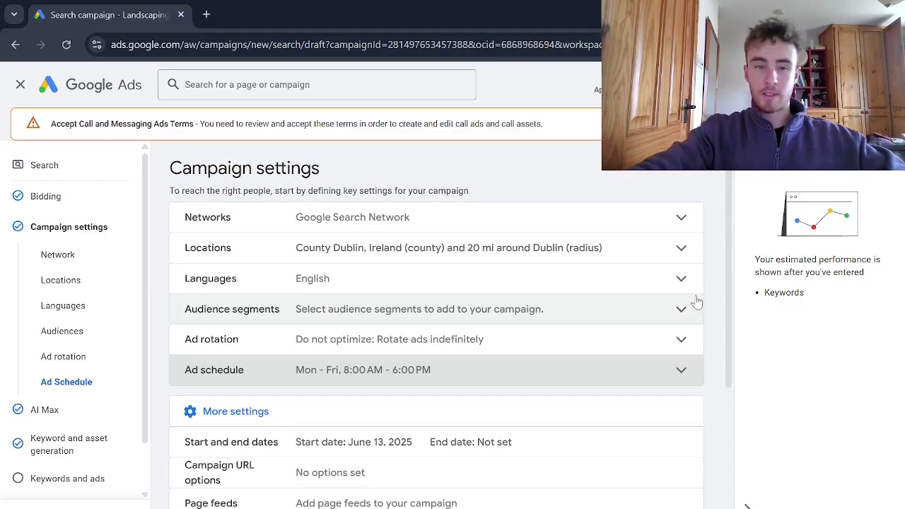
scroll(699, 303, "down", 3)
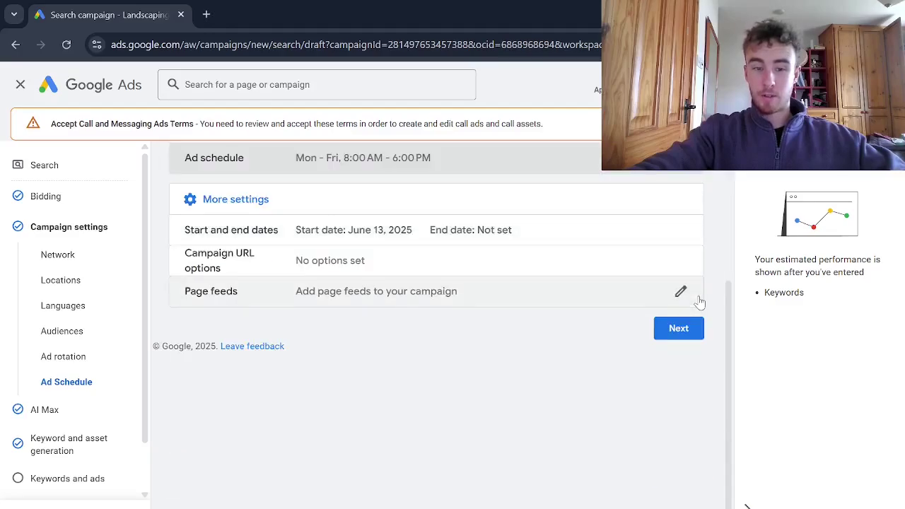
scroll(697, 304, "up", 3)
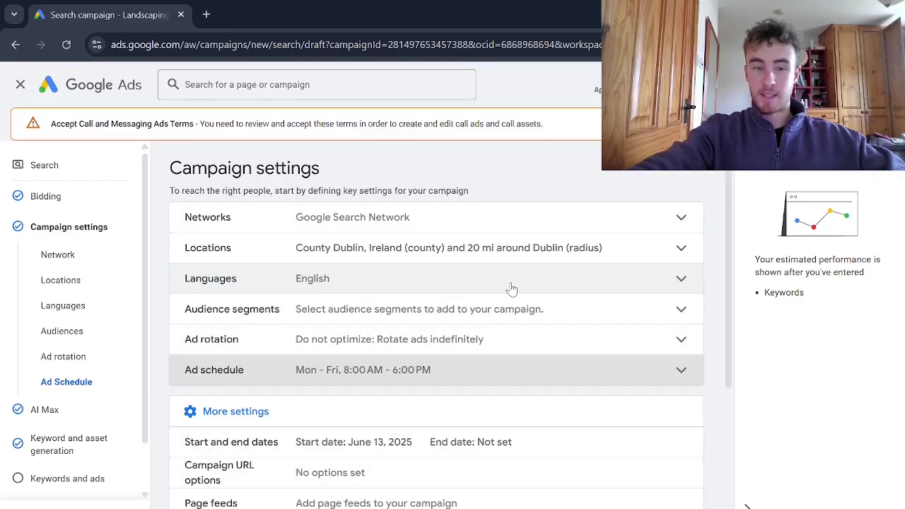